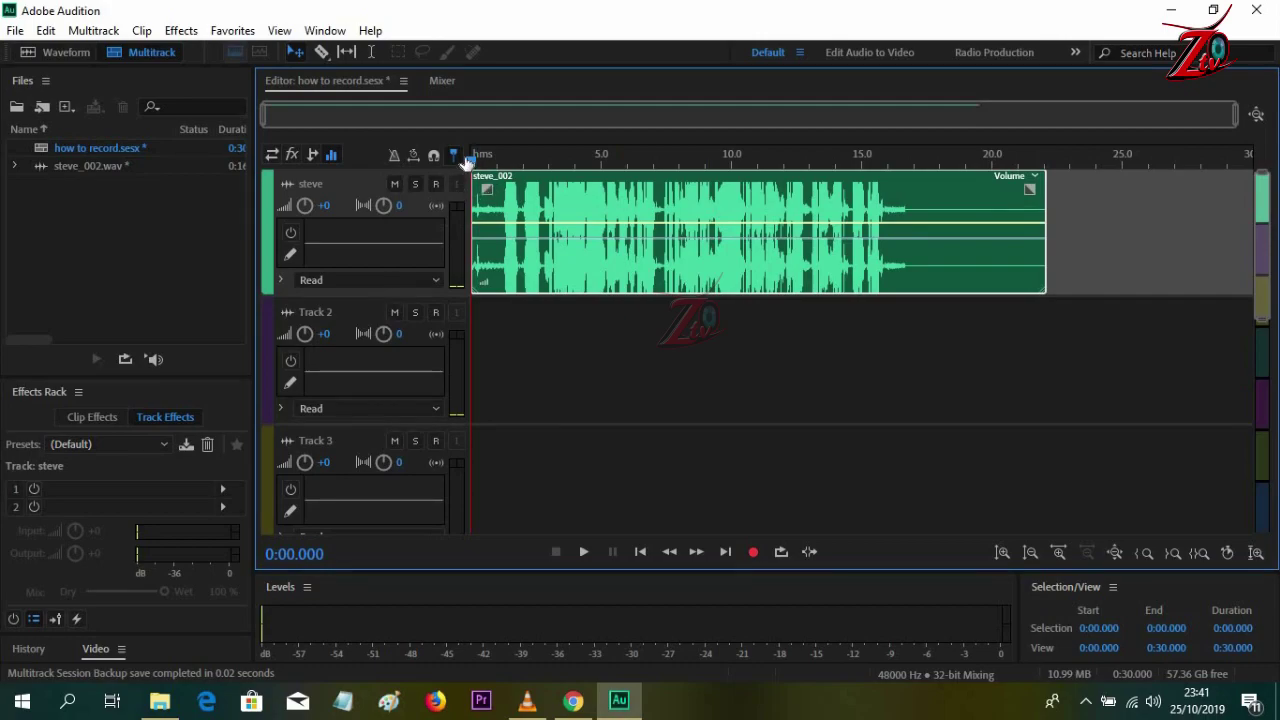
- Play the opening of the steve_002 clip in the multitrack session, then return the playhead to the start
key(space)
key(space)
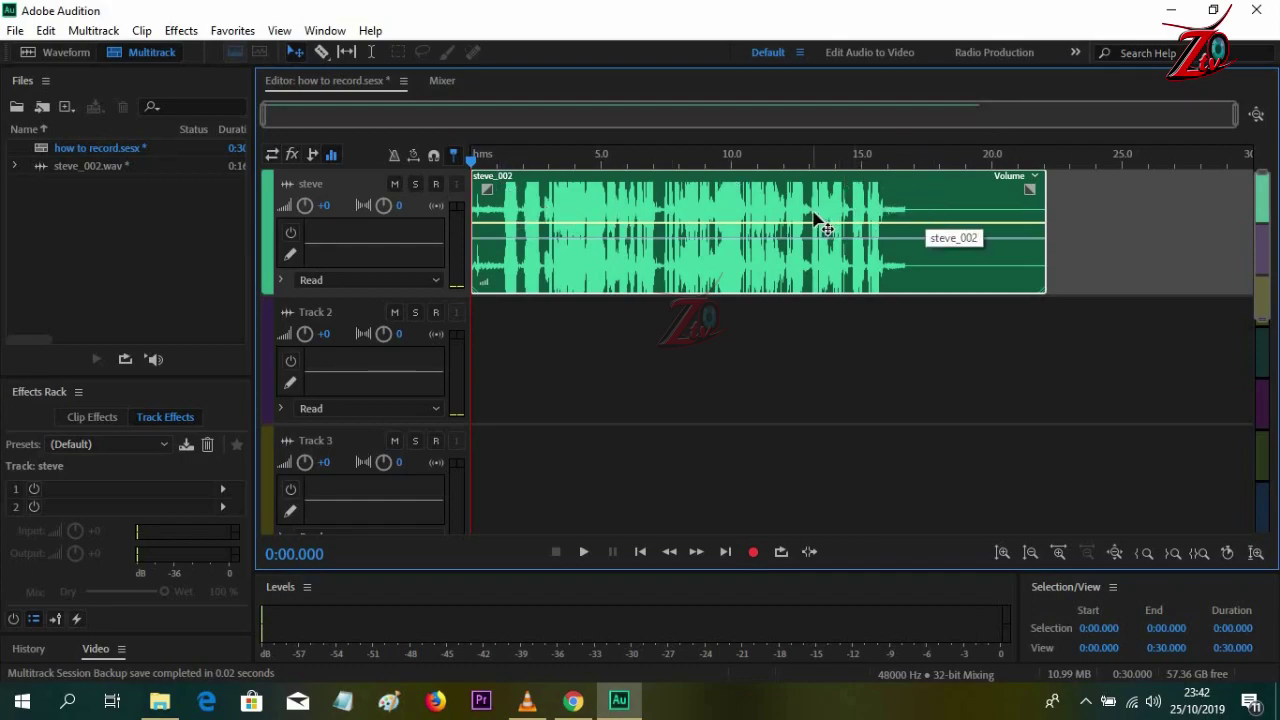
key(space)
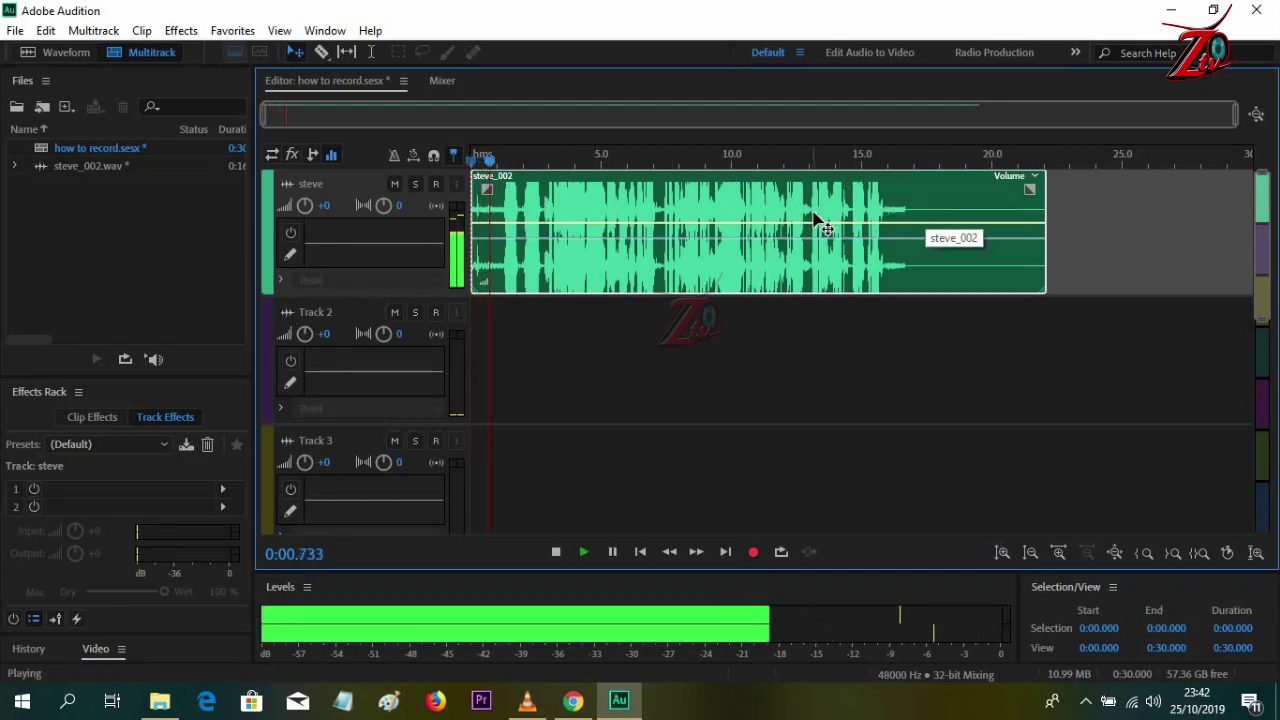
key(space)
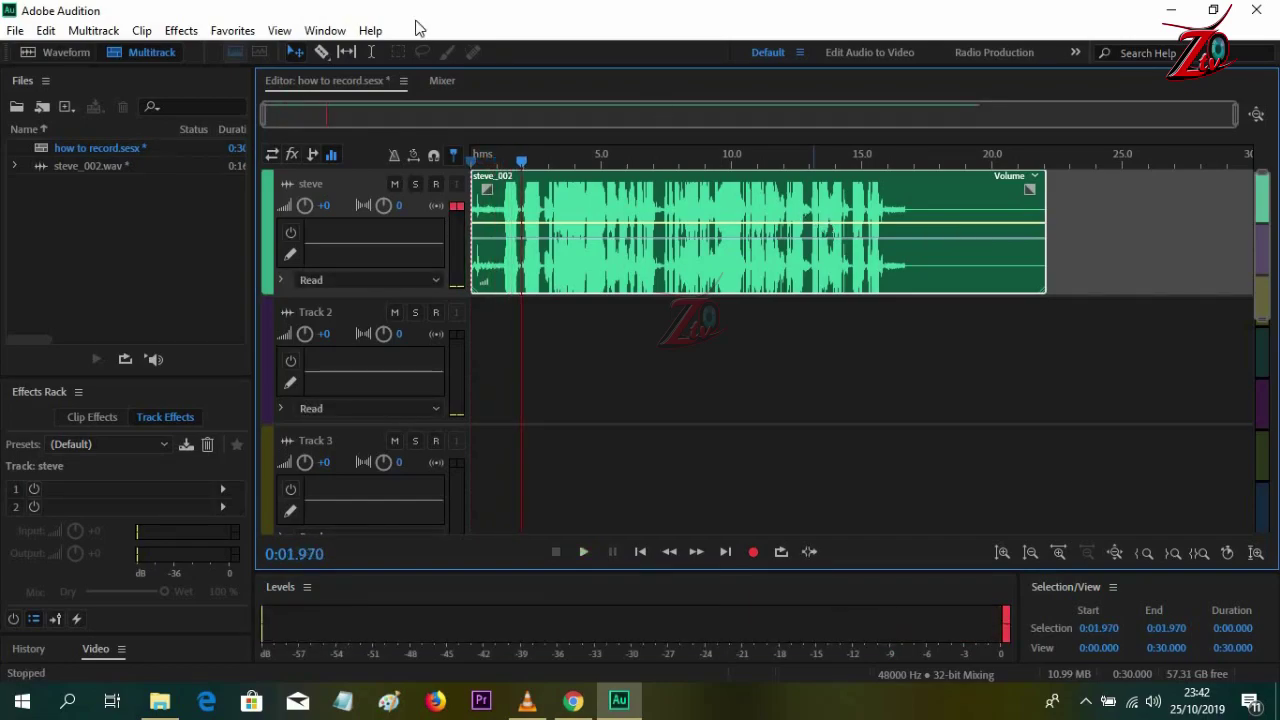
drag(521, 161, 430, 162)
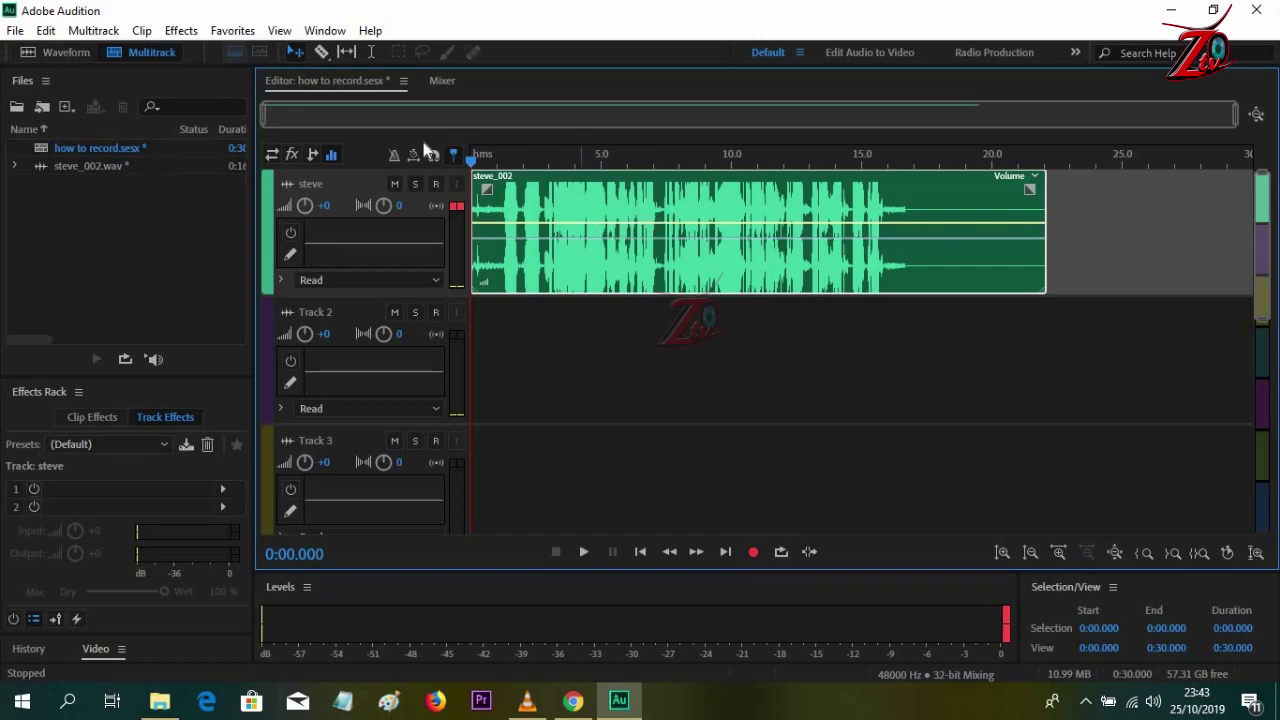
- Open steve_002.wav in the waveform editor and audition the noise-only section in about the first 1.28 seconds
click(51, 51)
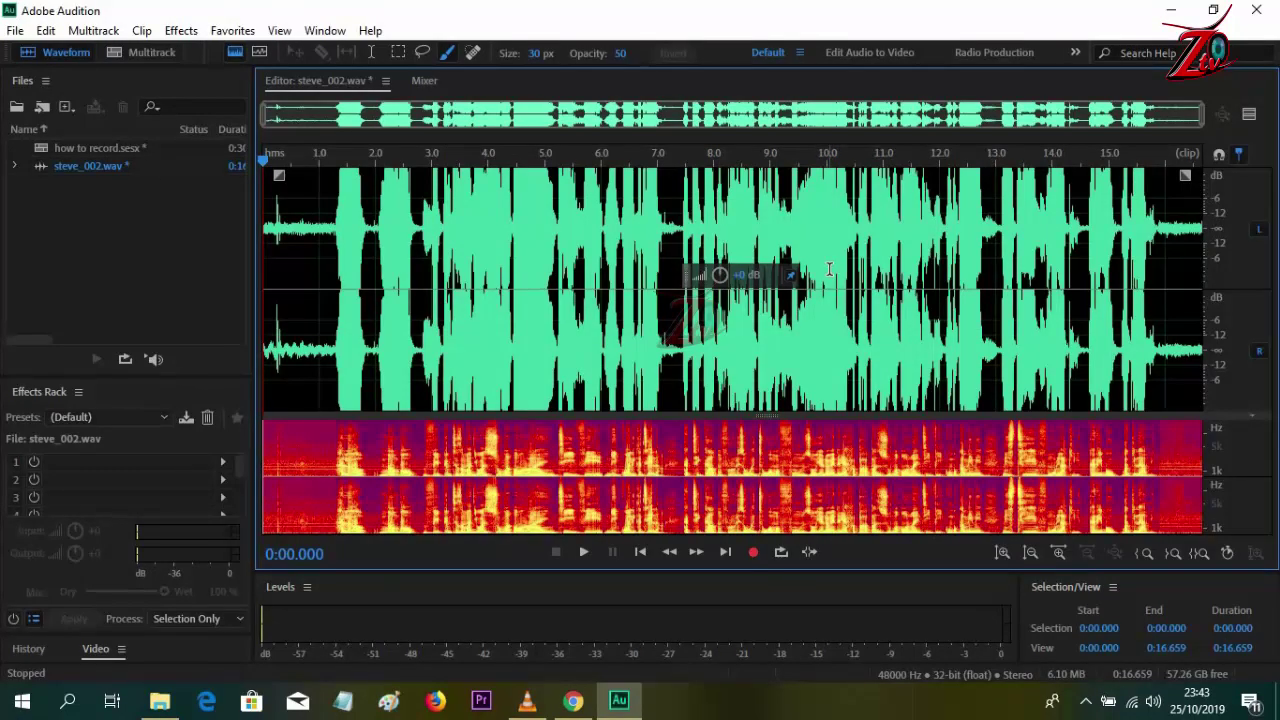
click(334, 226)
drag(291, 227, 251, 232)
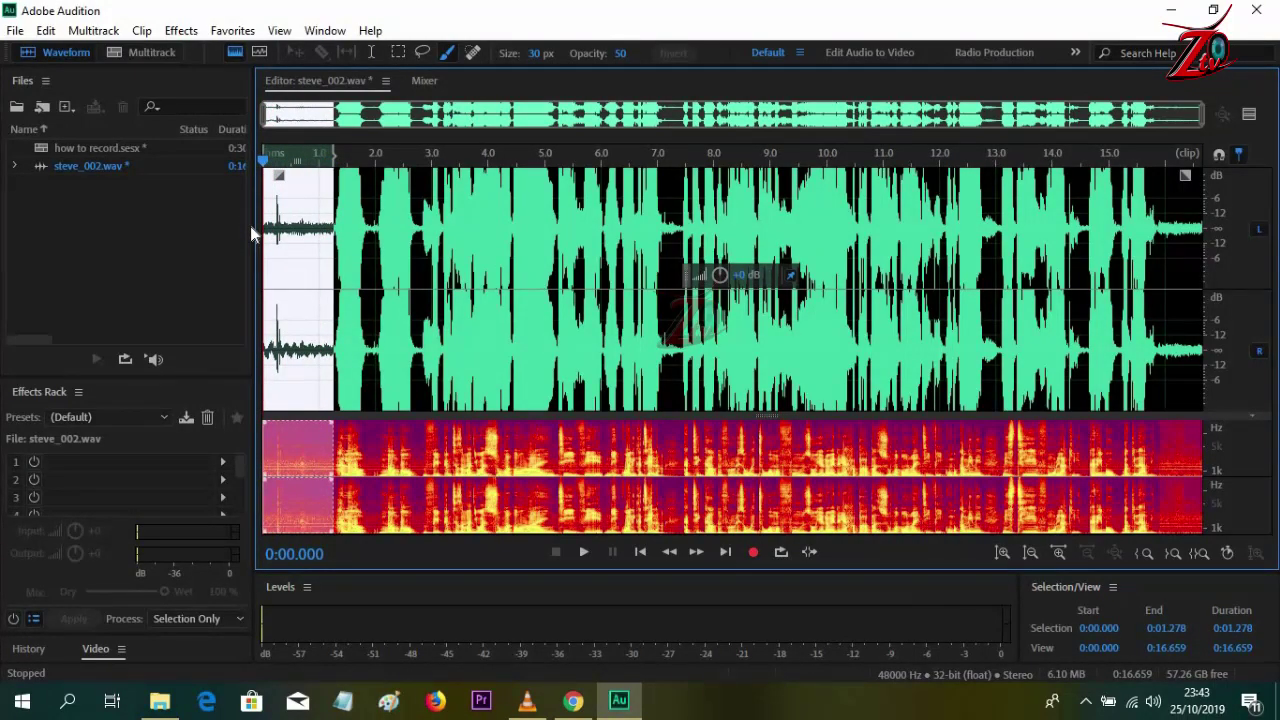
key(space)
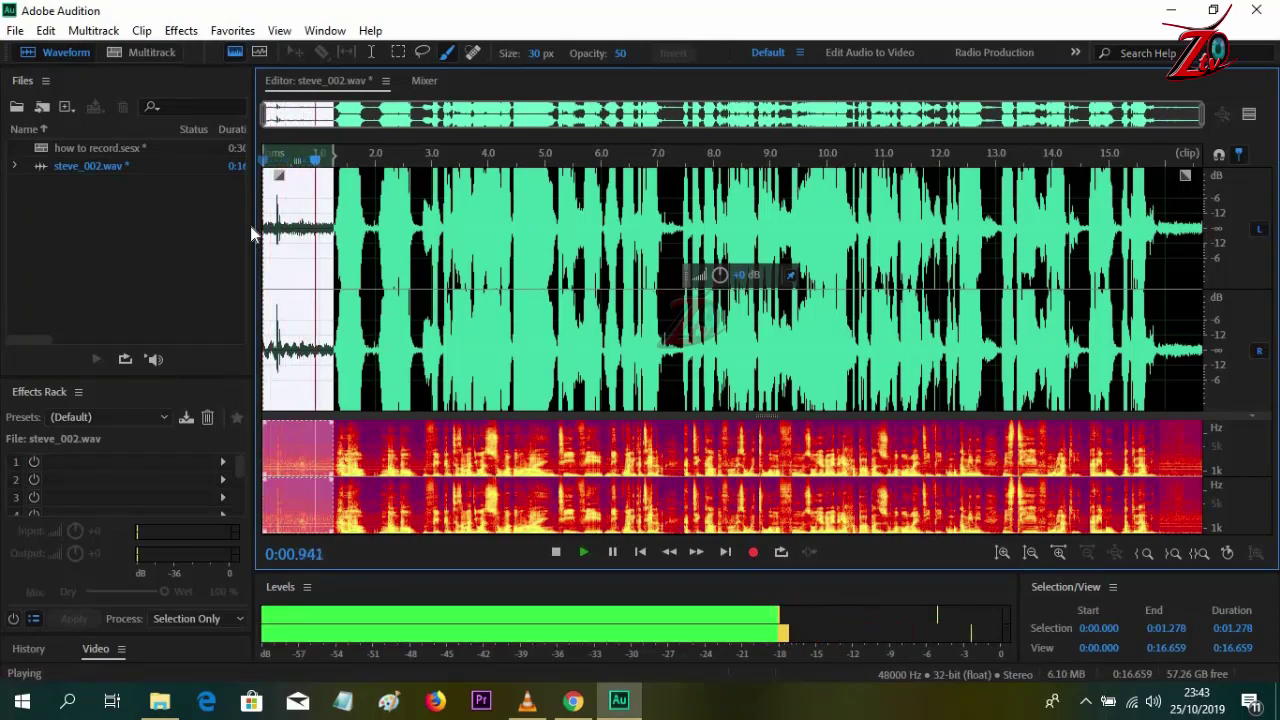
key(space)
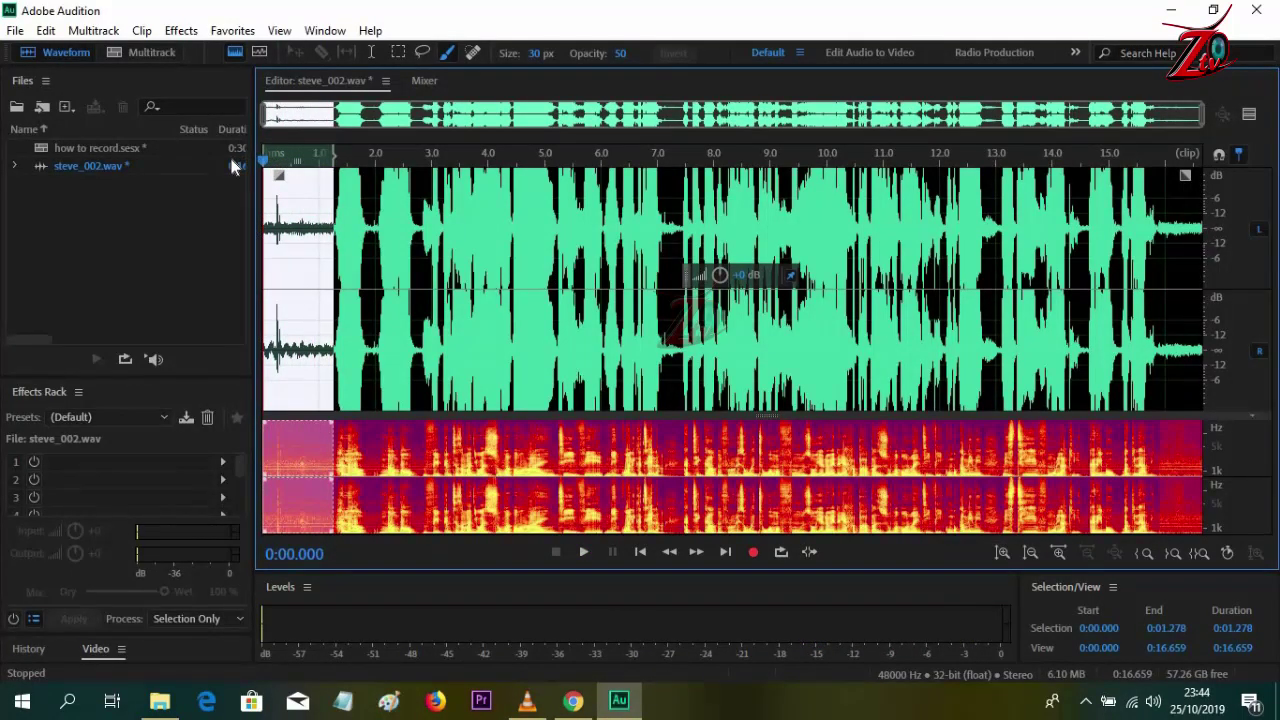
key(space)
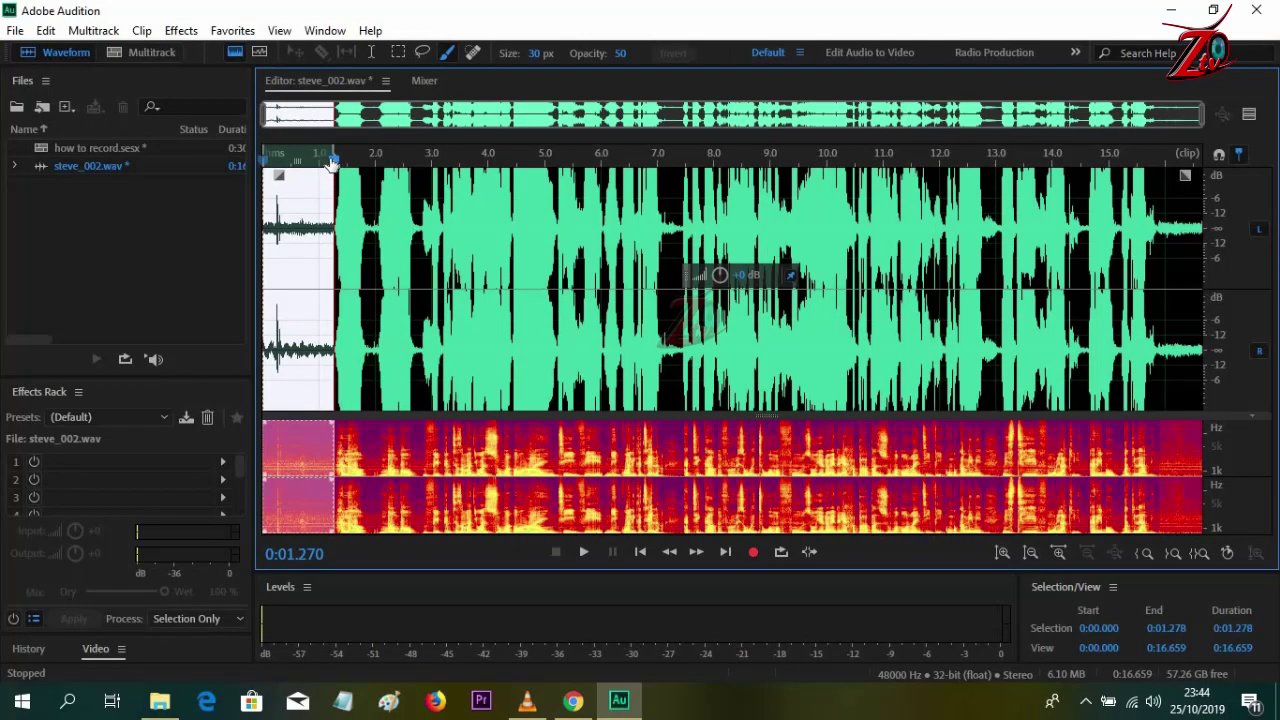
- Reselect the noise-only section from the start to about 1.3 seconds and play it
click(291, 230)
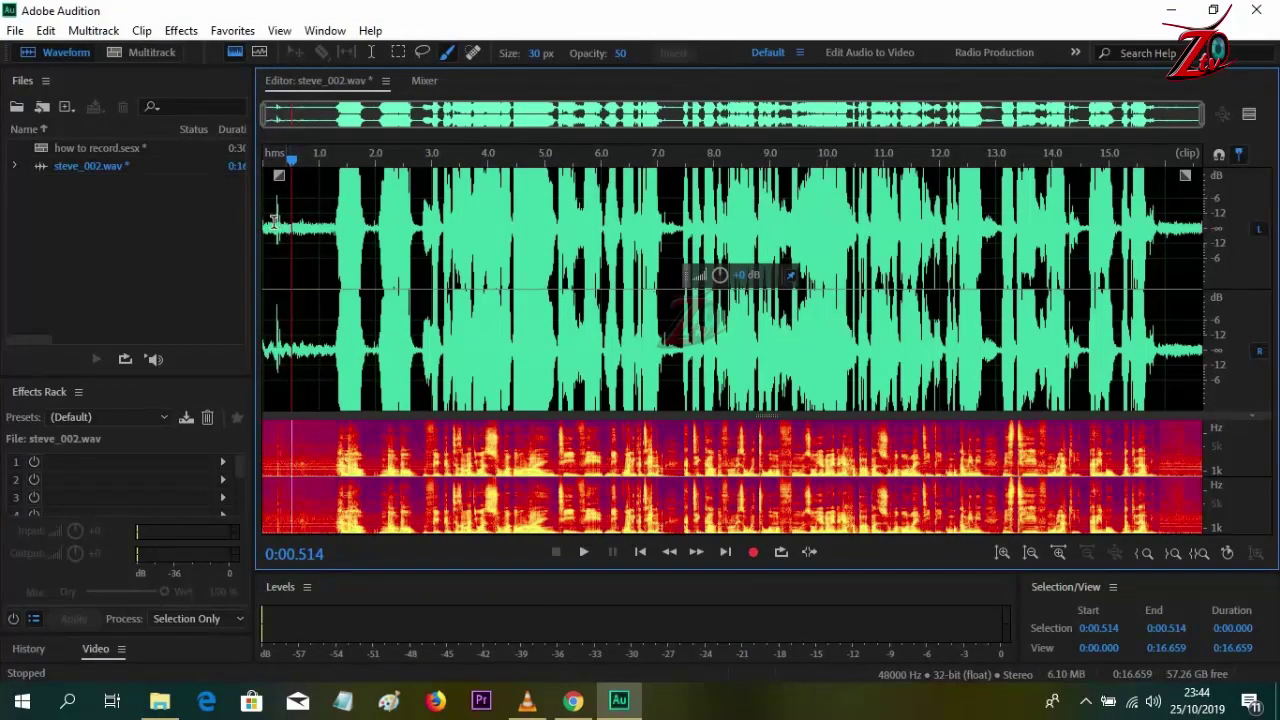
drag(262, 222, 336, 225)
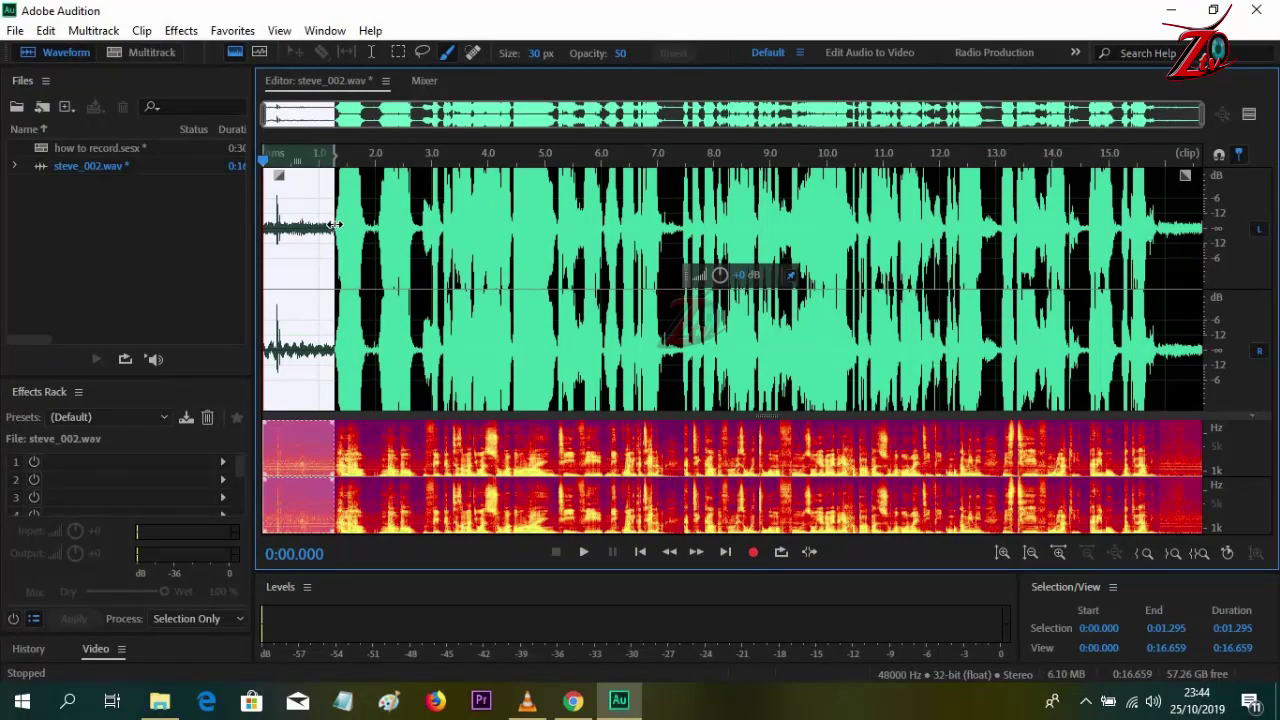
key(space)
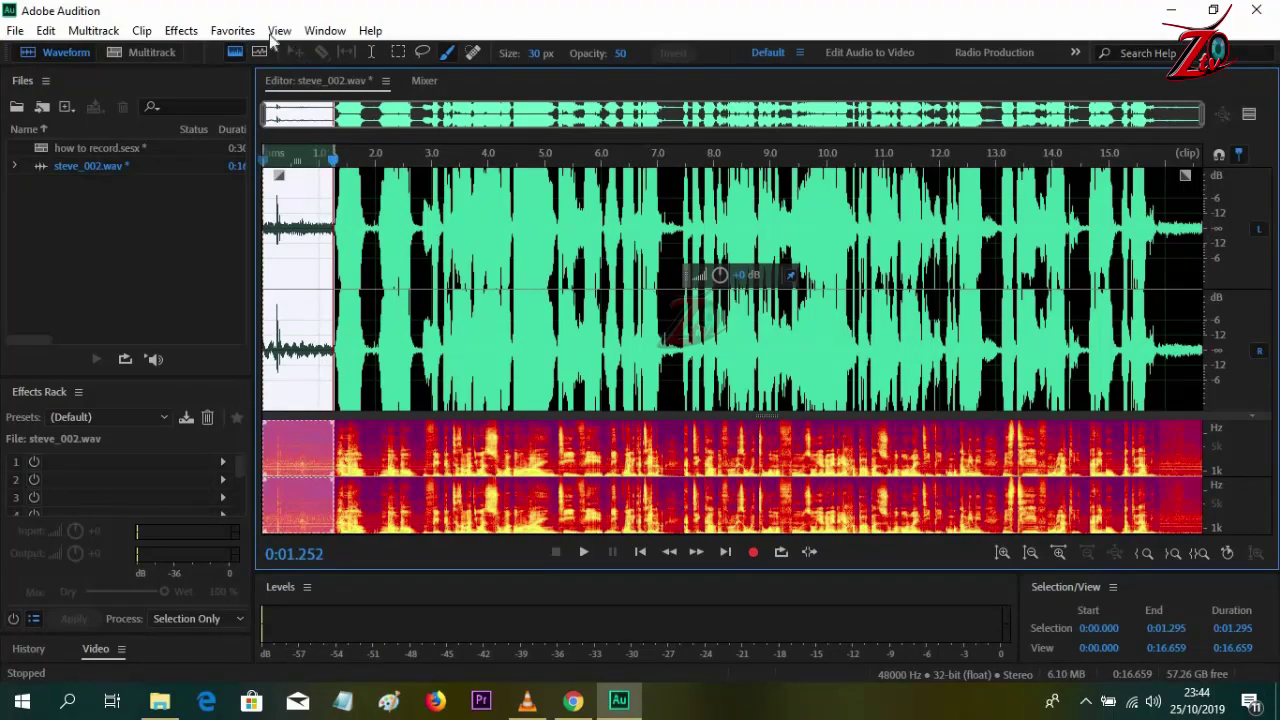
- Open the Noise Reduction (process) effect and capture a noise print from the selected noise
click(183, 33)
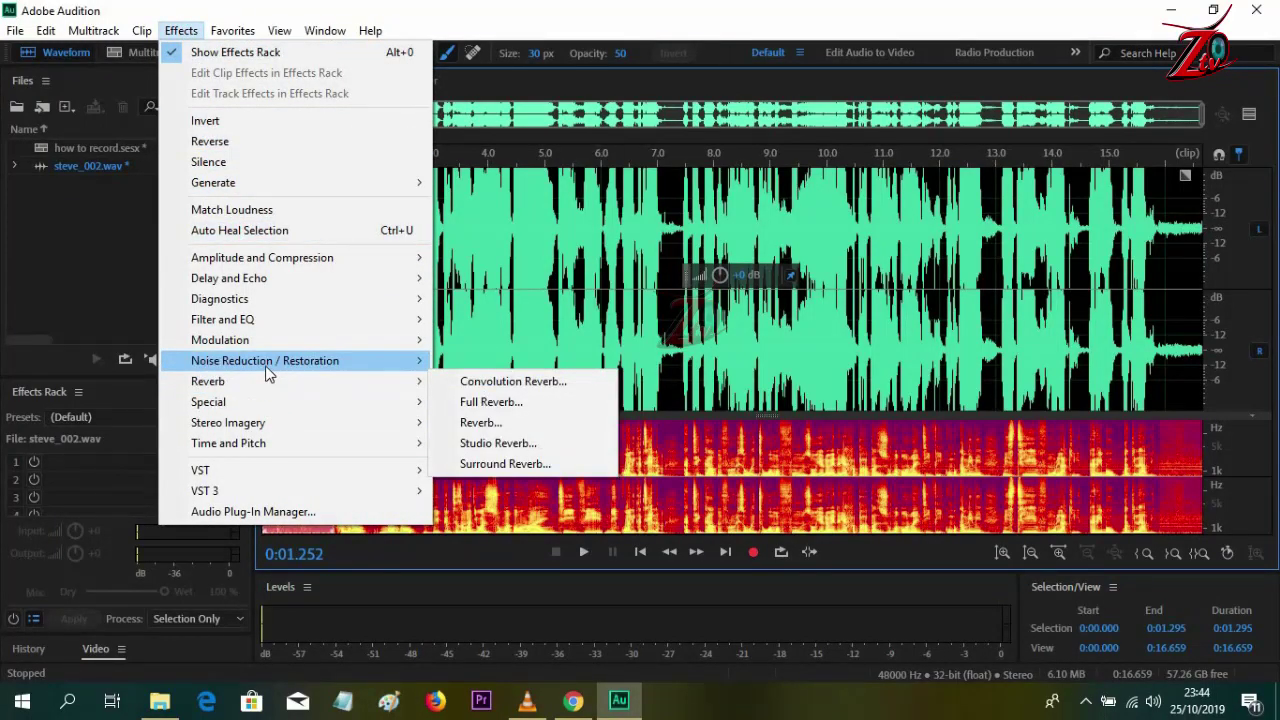
mouse_move(266, 367)
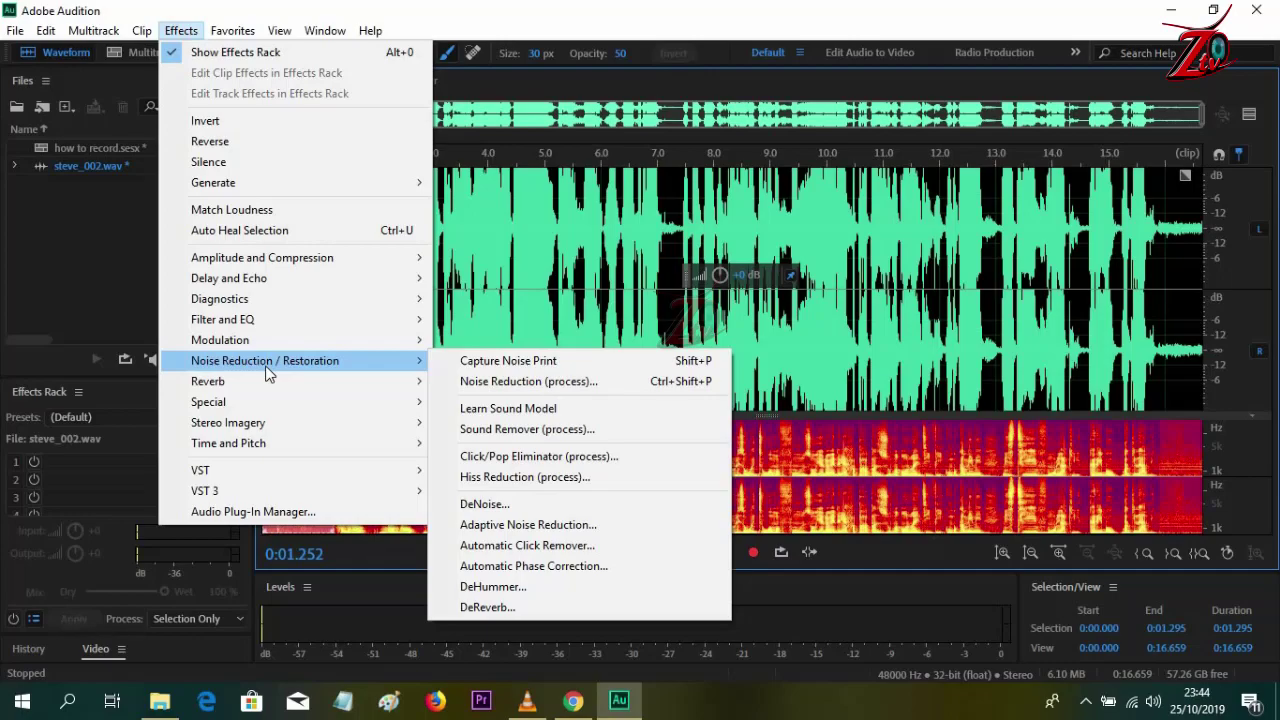
click(354, 363)
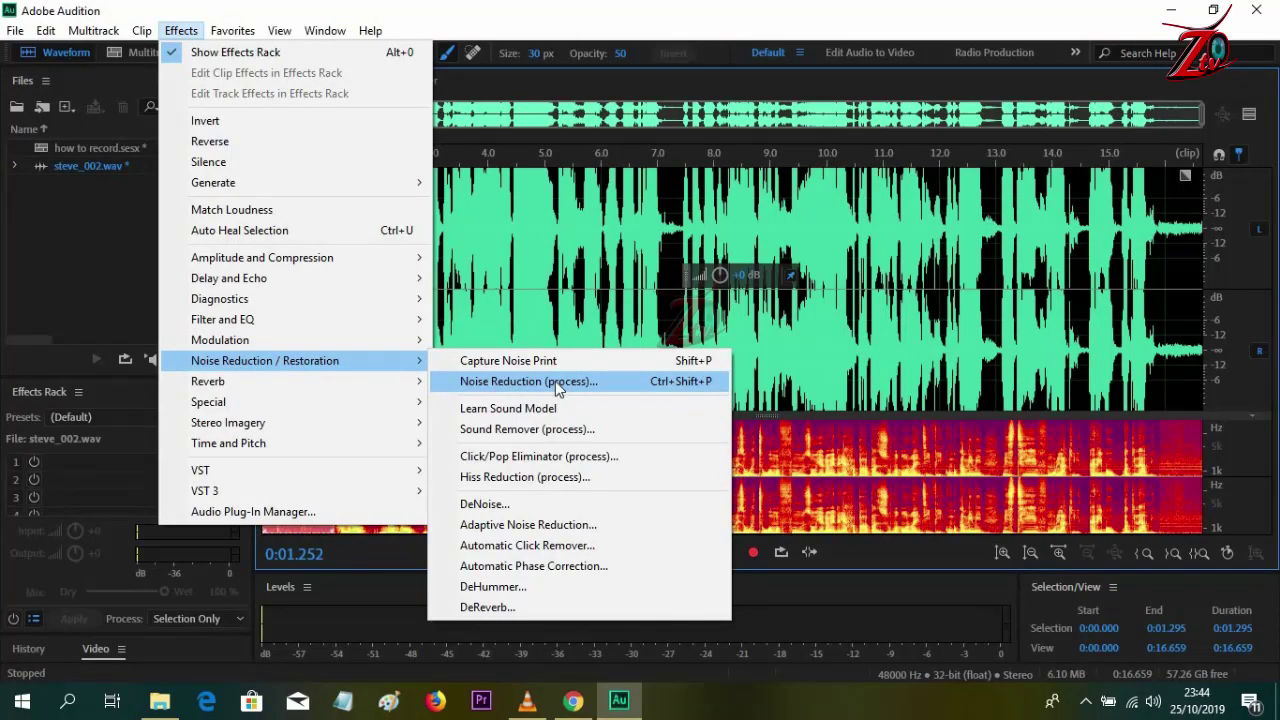
click(555, 381)
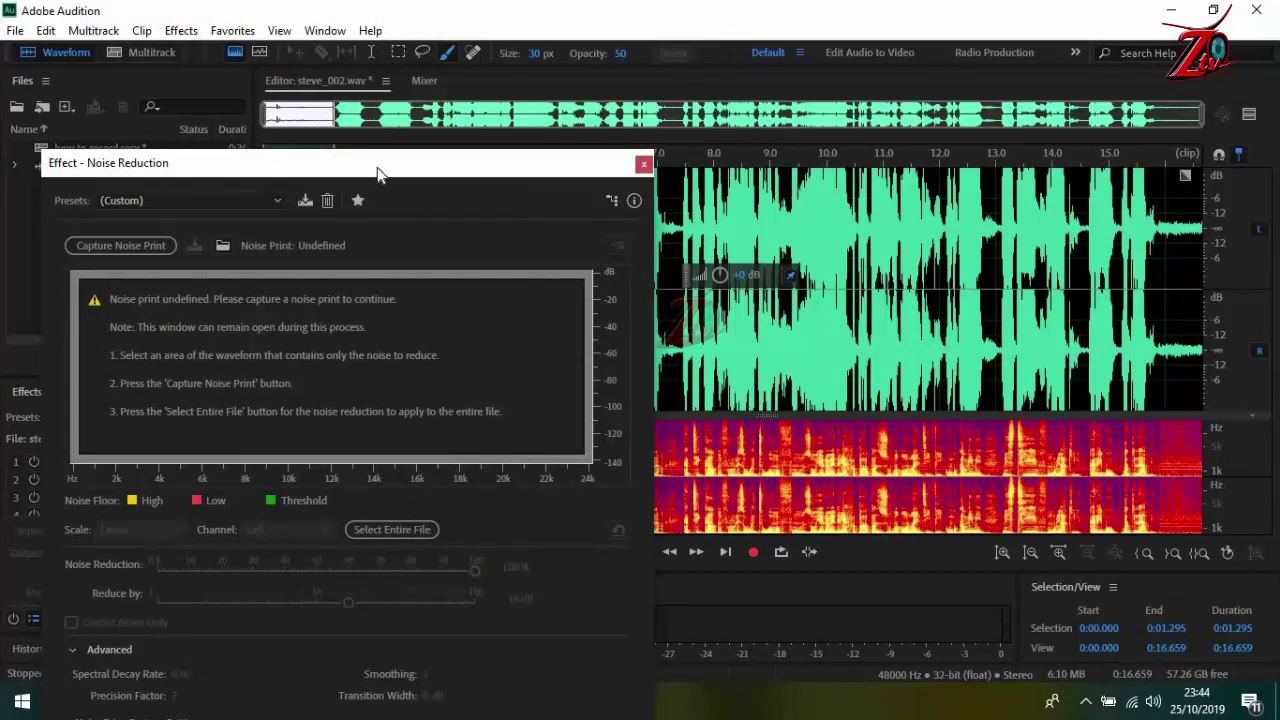
drag(372, 164, 420, 65)
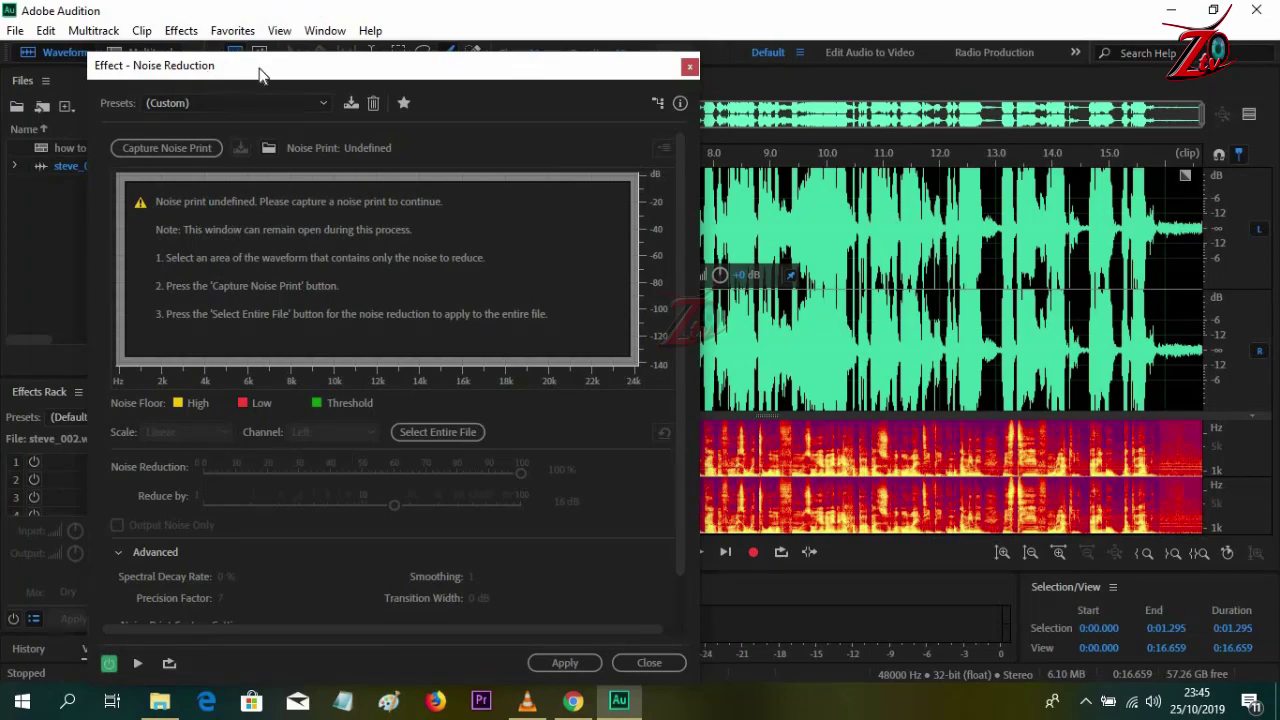
drag(260, 76, 285, 72)
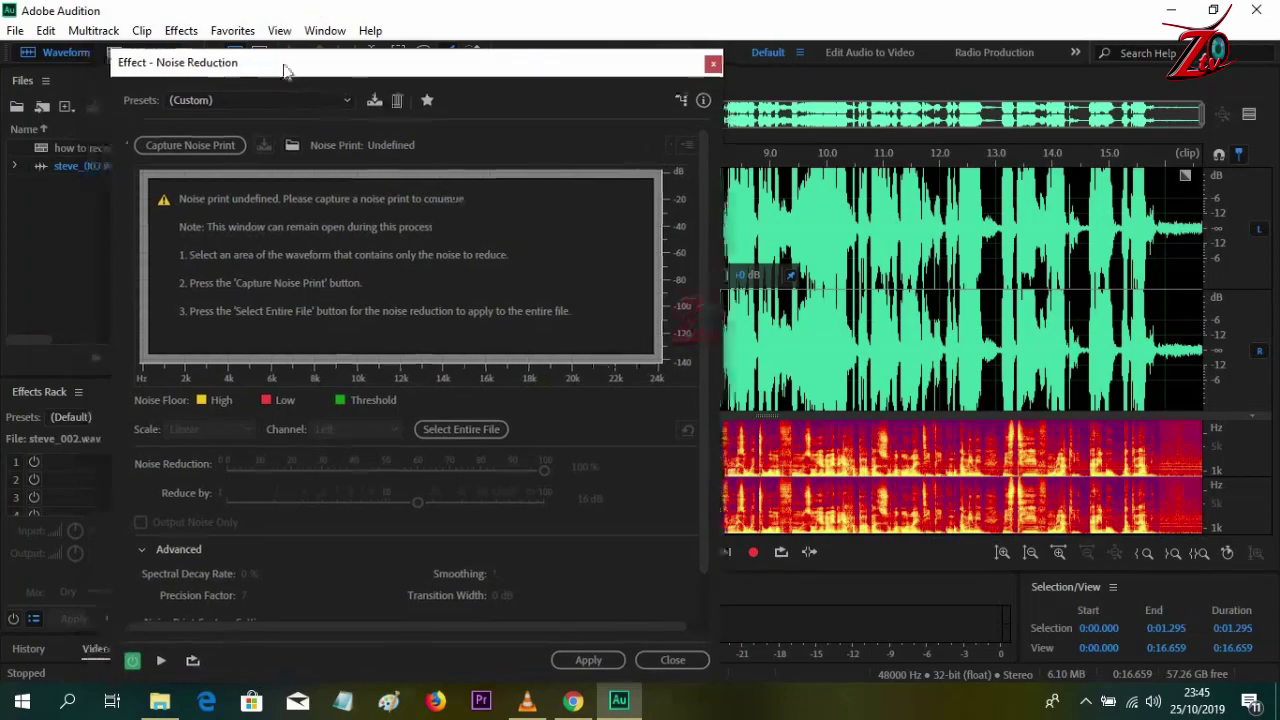
click(204, 145)
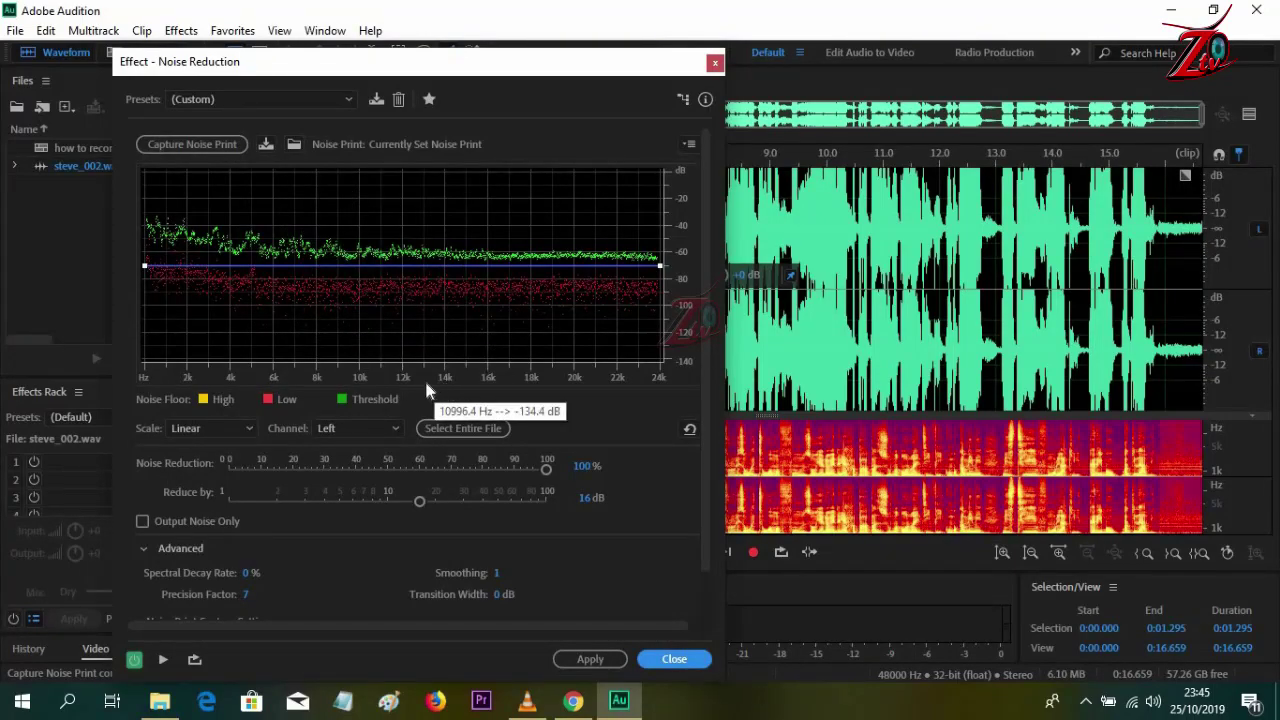
- Extend the selection to the entire file and apply the noise reduction at 100% with a 16 dB reduction
drag(521, 48, 786, 67)
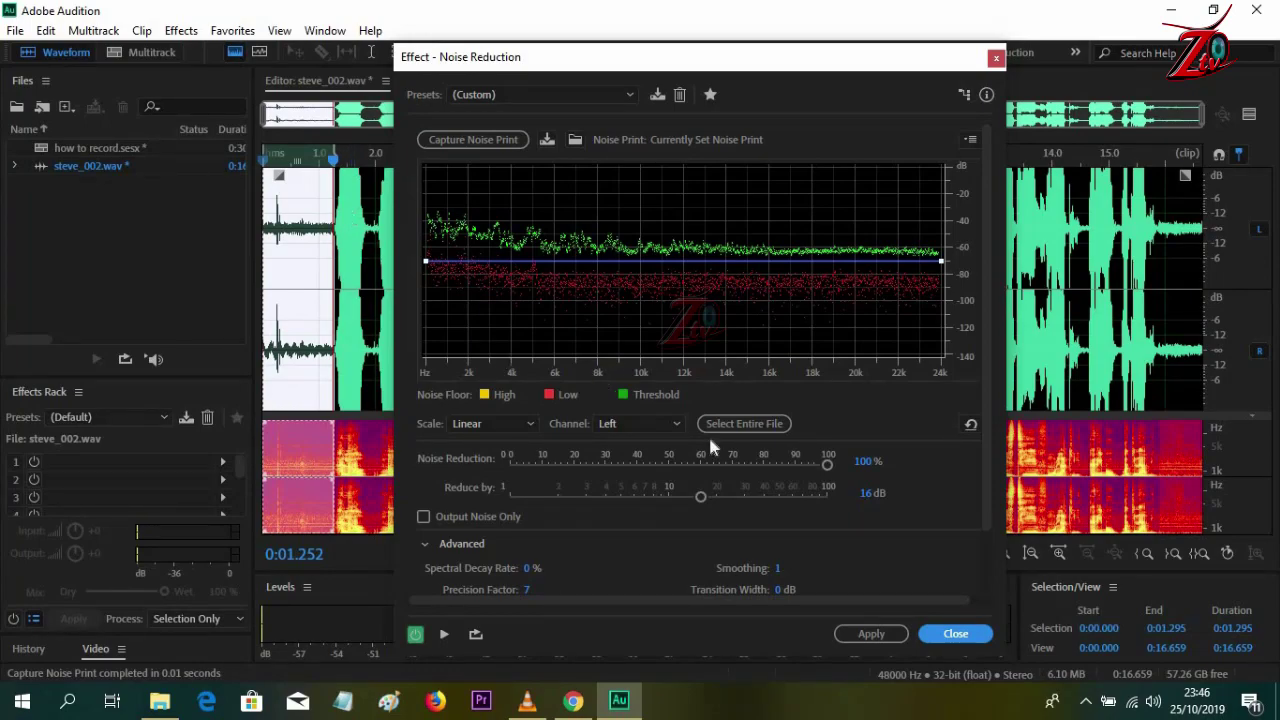
click(756, 428)
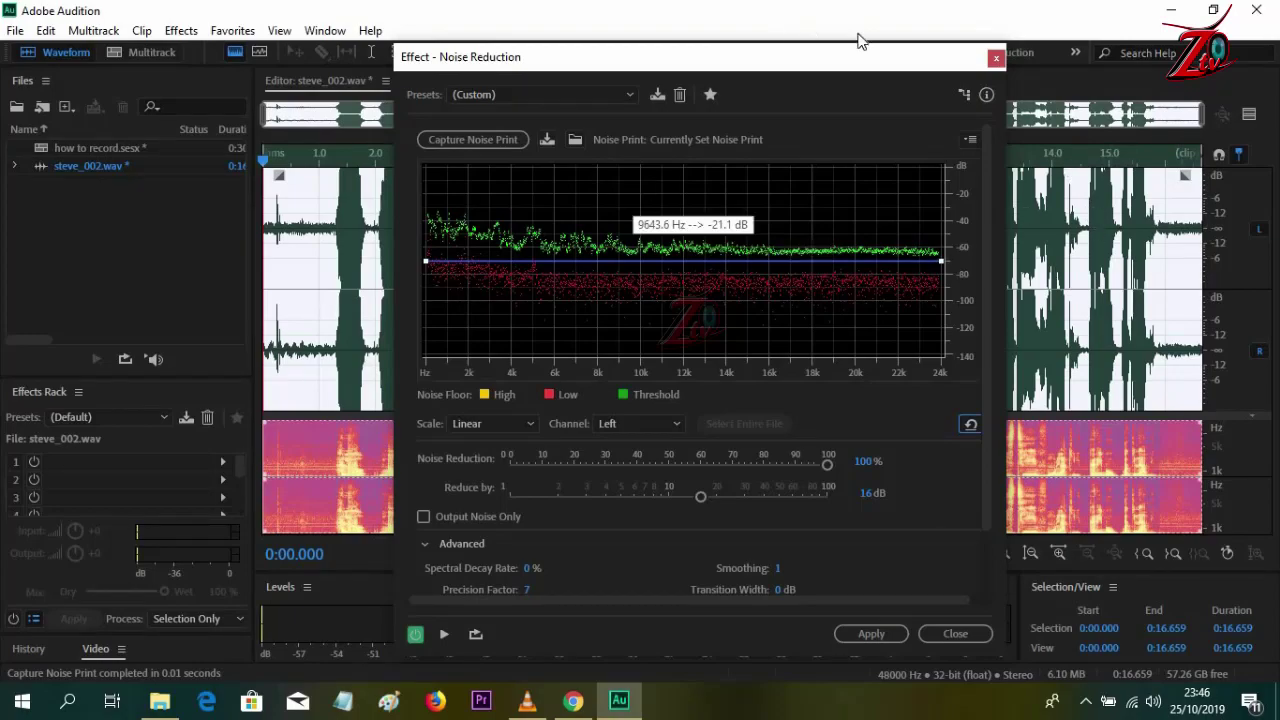
drag(850, 62, 730, 71)
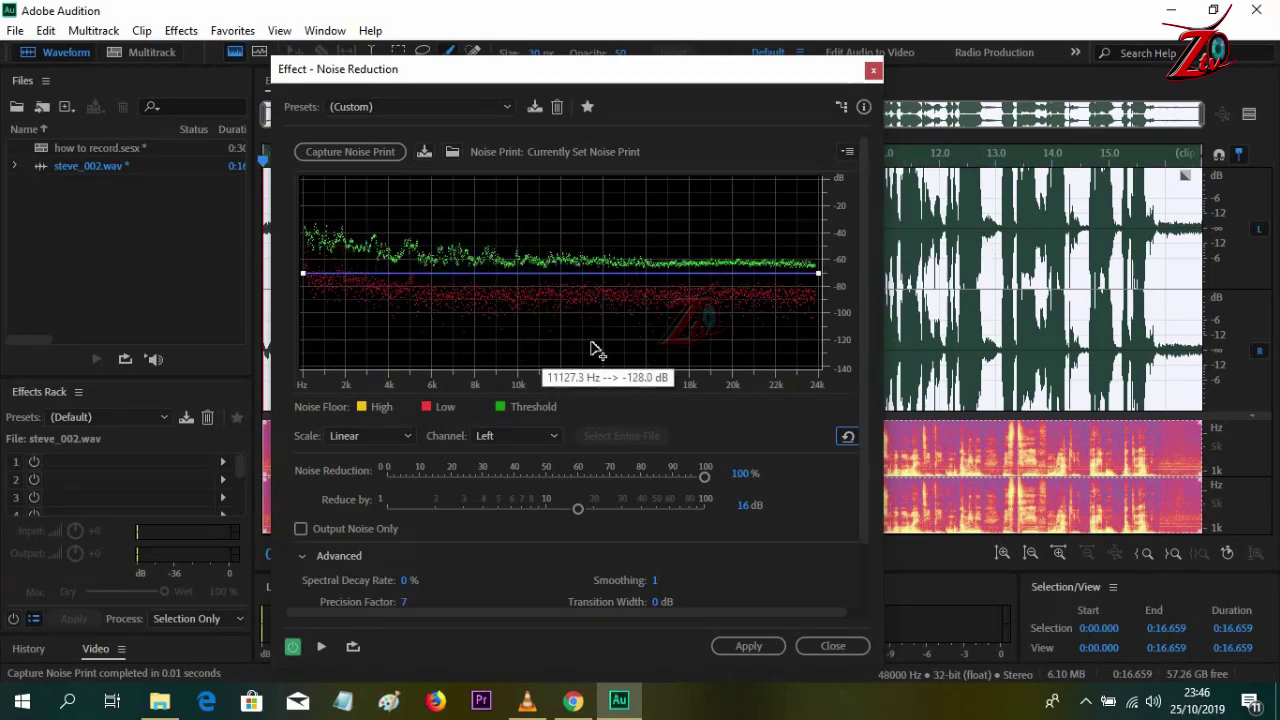
drag(714, 63, 711, 53)
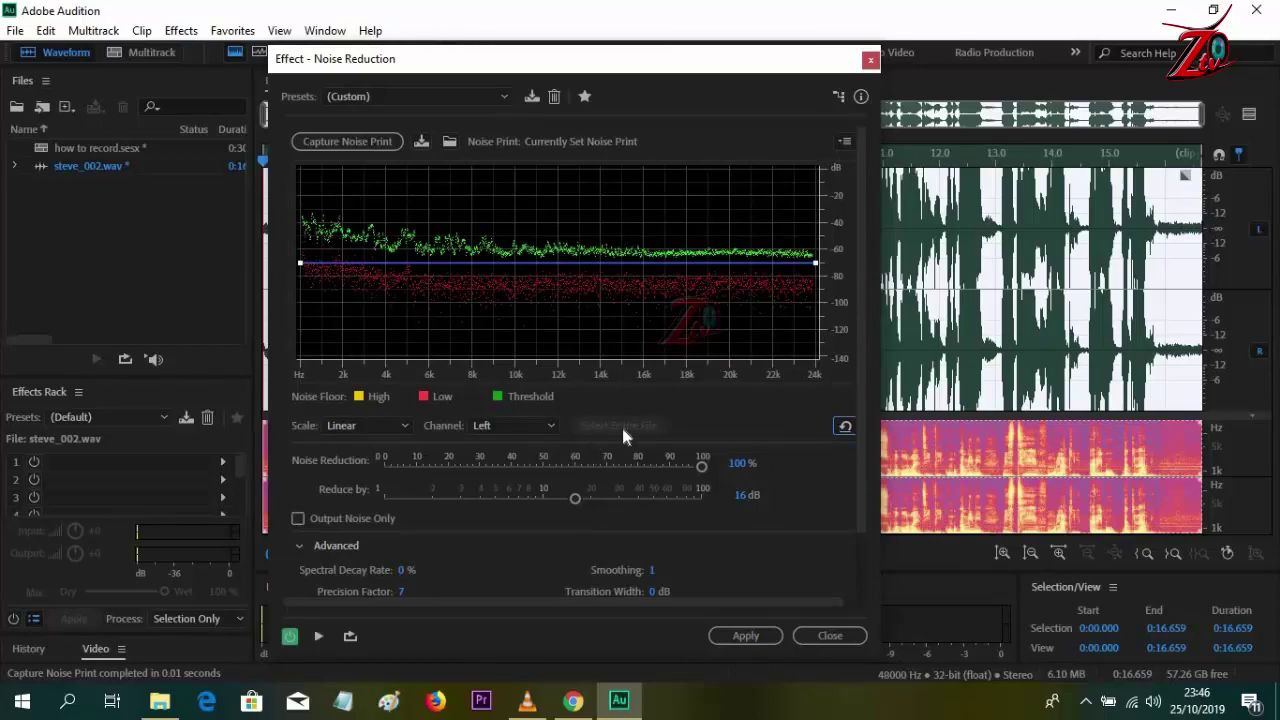
click(744, 636)
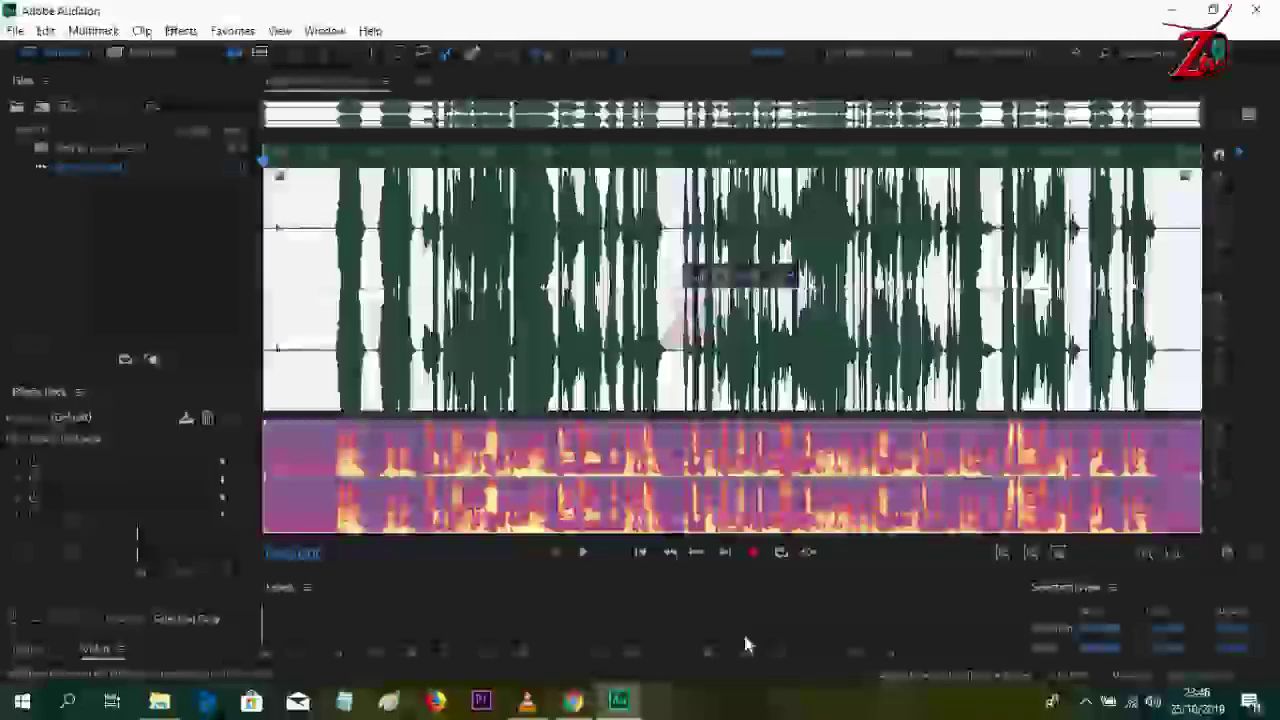
- Select about the first 1.28 seconds of the processed waveform and play it to check the remaining noise
click(335, 224)
drag(335, 224, 240, 236)
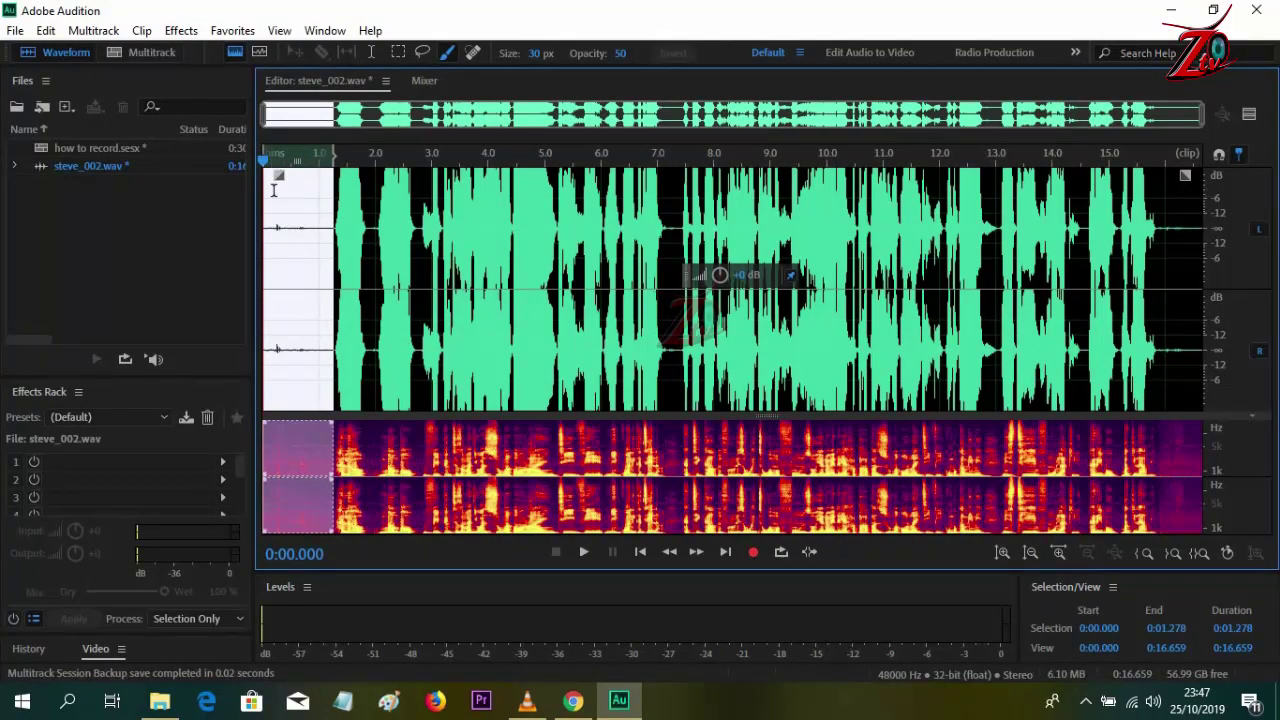
key(space)
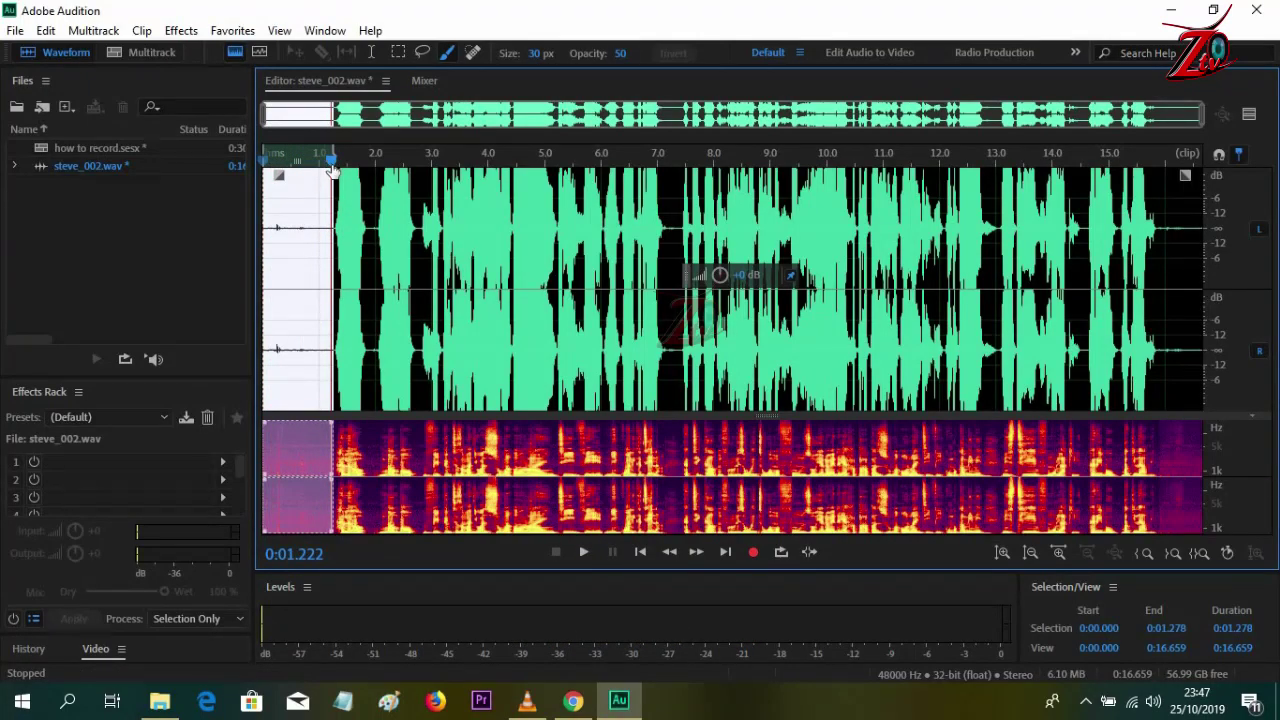
key(space)
key(space)
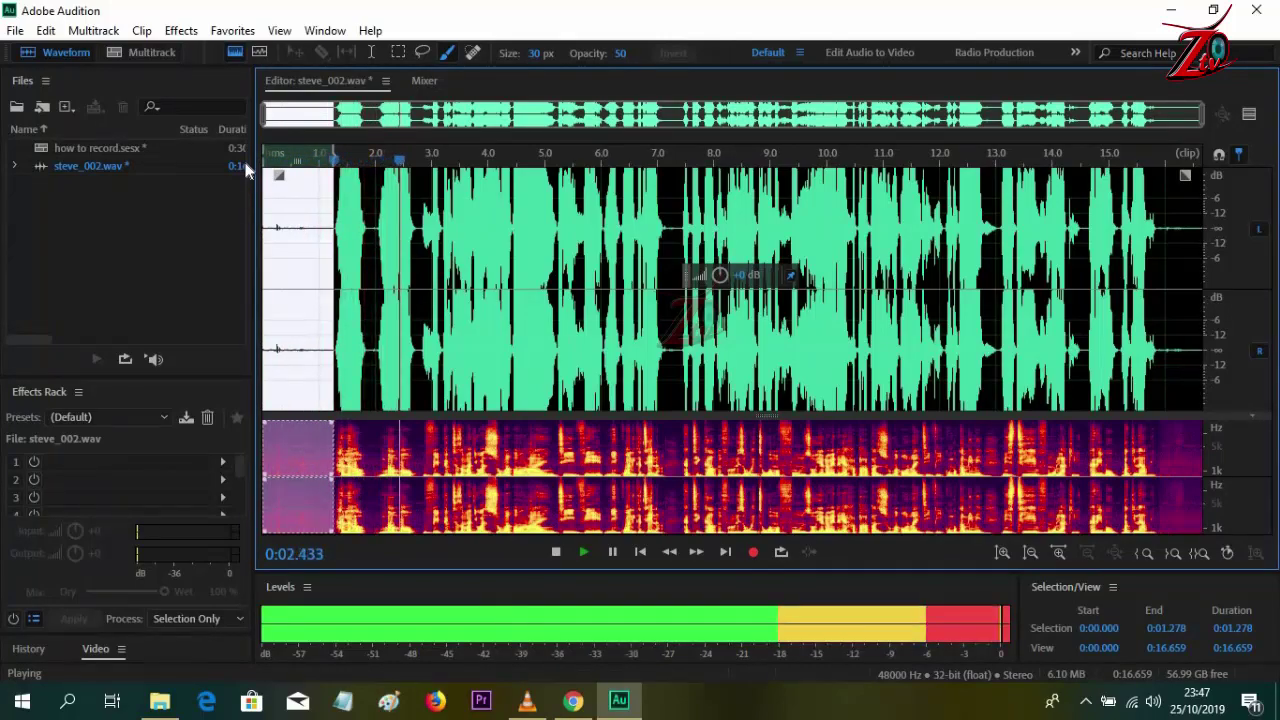
key(space)
- Return the playhead to the beginning, clear the selection and play the processed recording to check its sound
drag(408, 160, 358, 168)
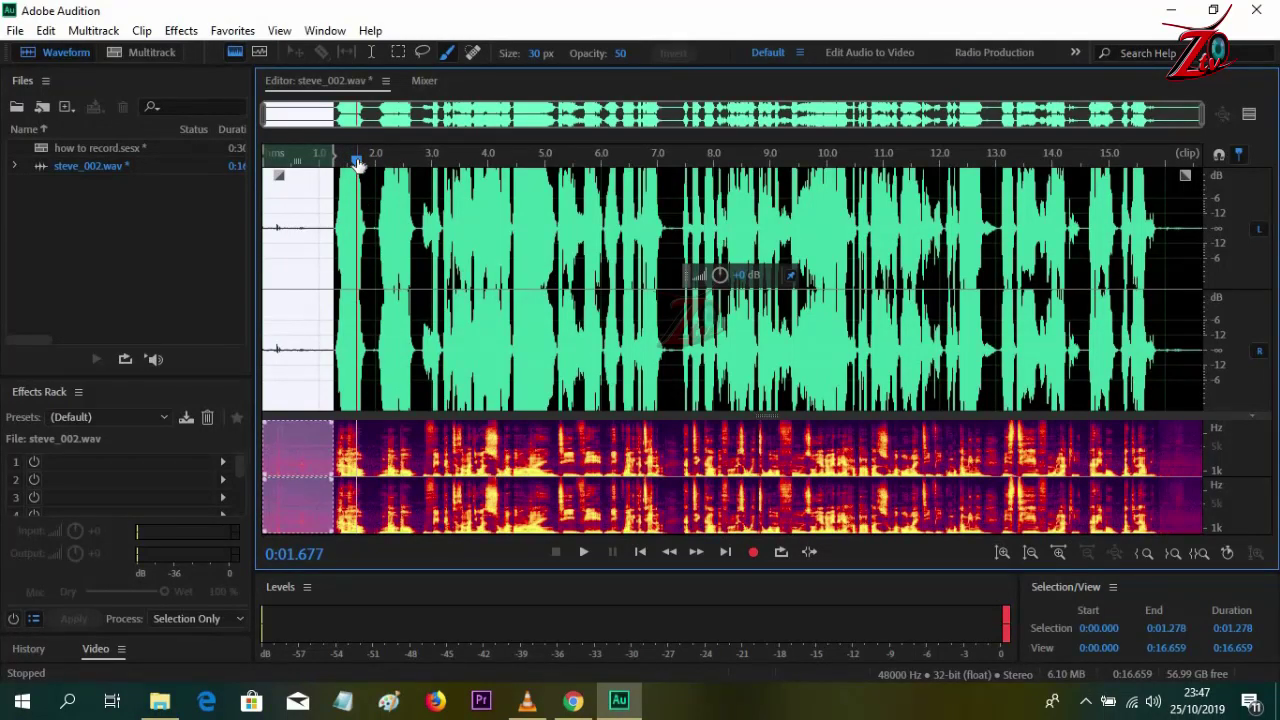
drag(358, 168, 141, 175)
key(space)
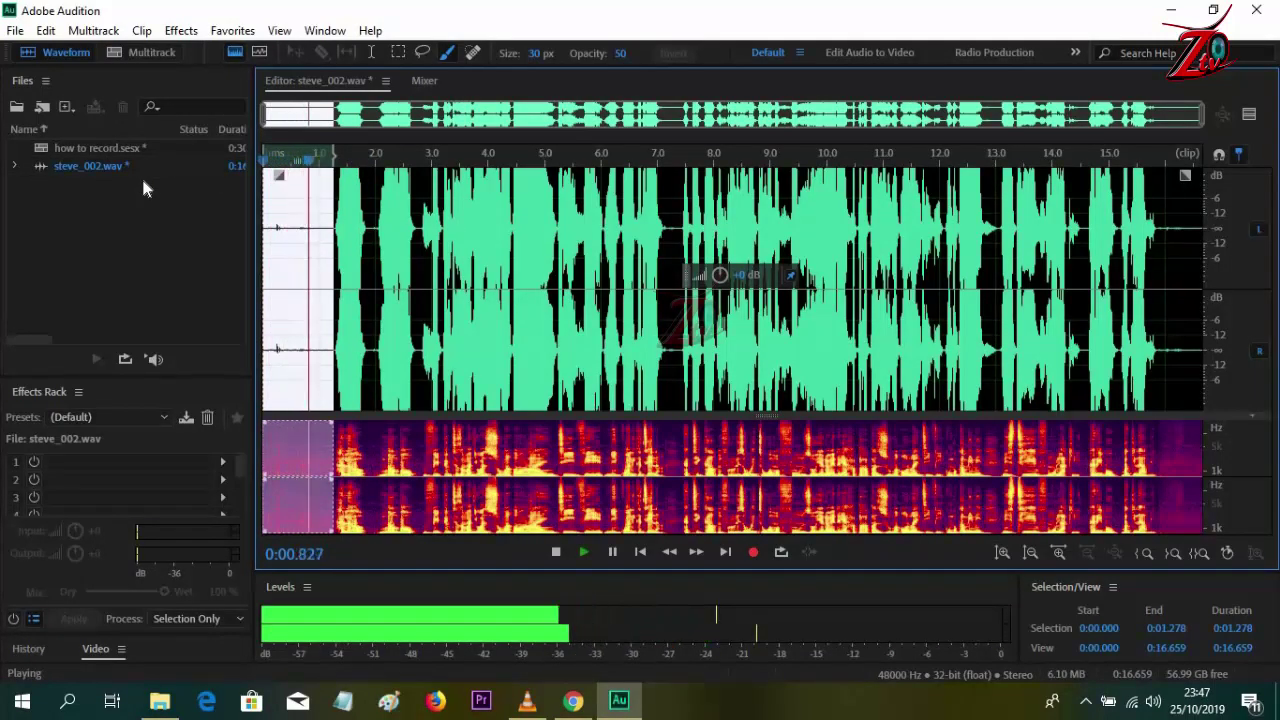
click(326, 218)
click(268, 219)
key(space)
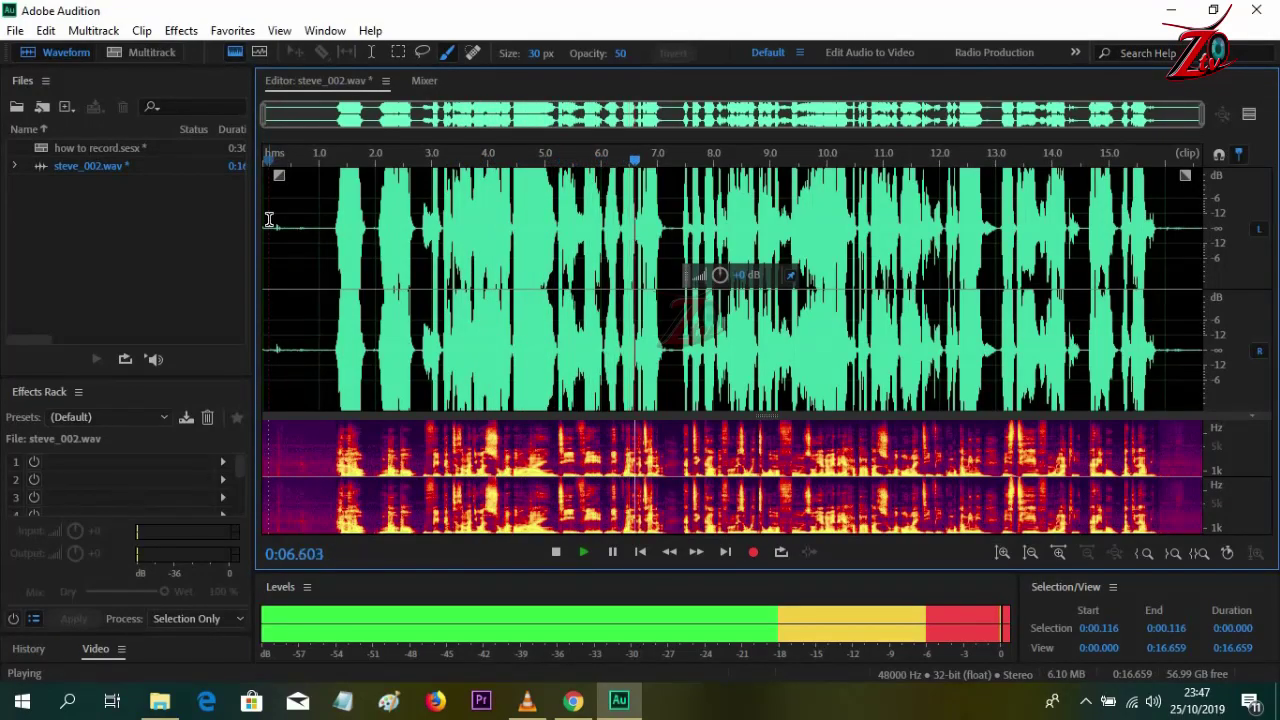
key(space)
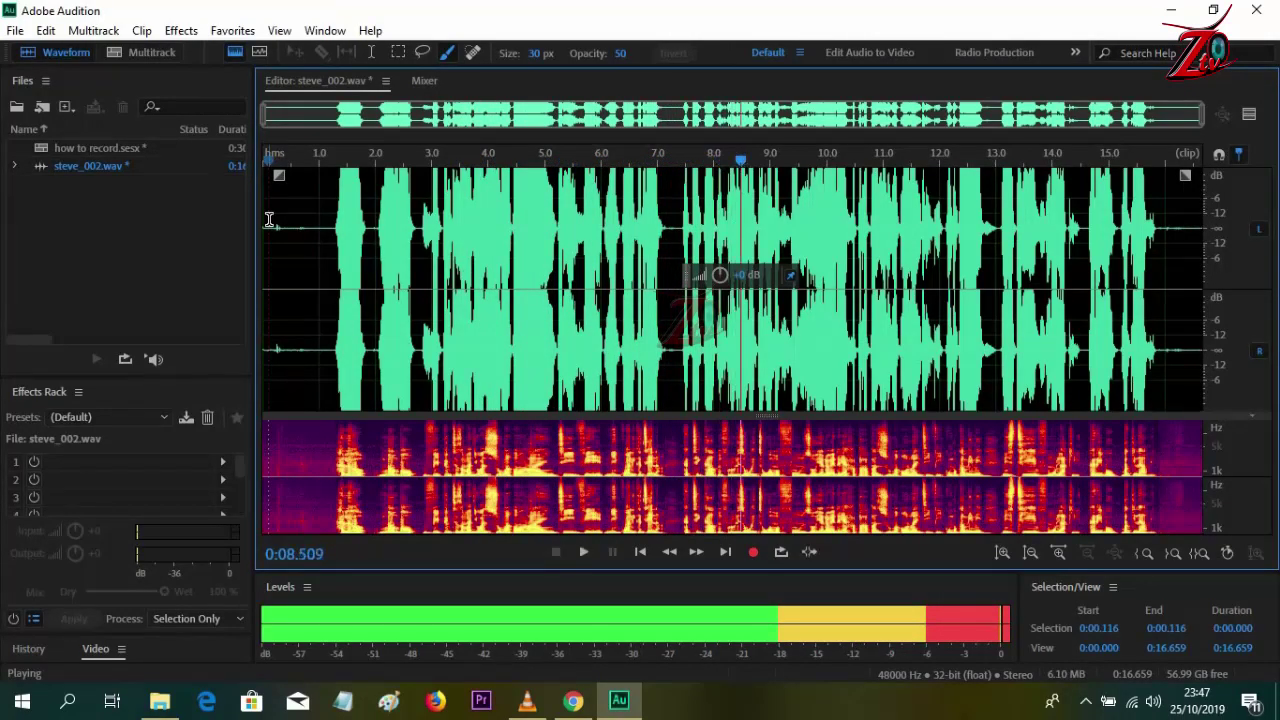